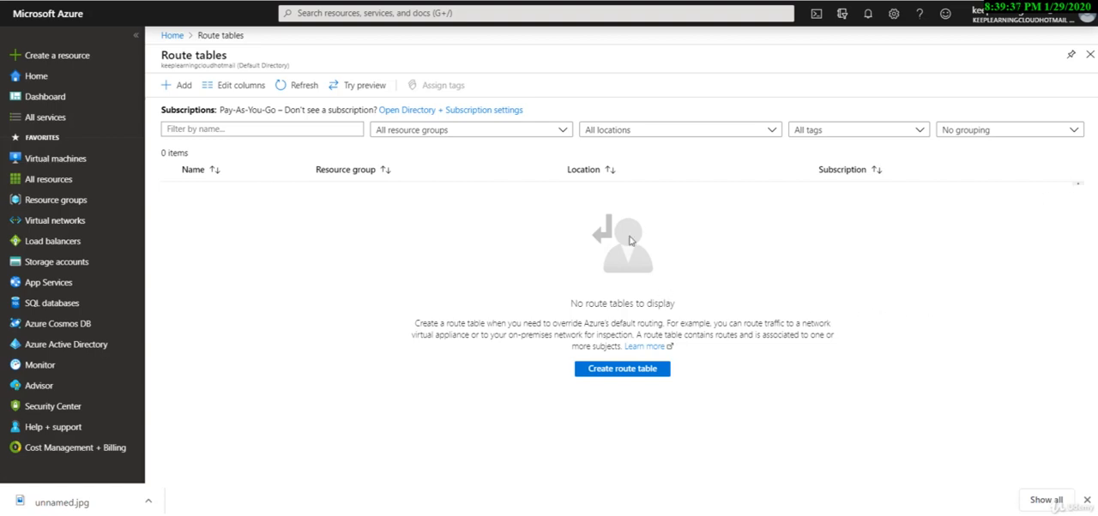
{"action": "left_click_drag", "start_coordinate": [162, 54], "coordinate": [238, 55]}
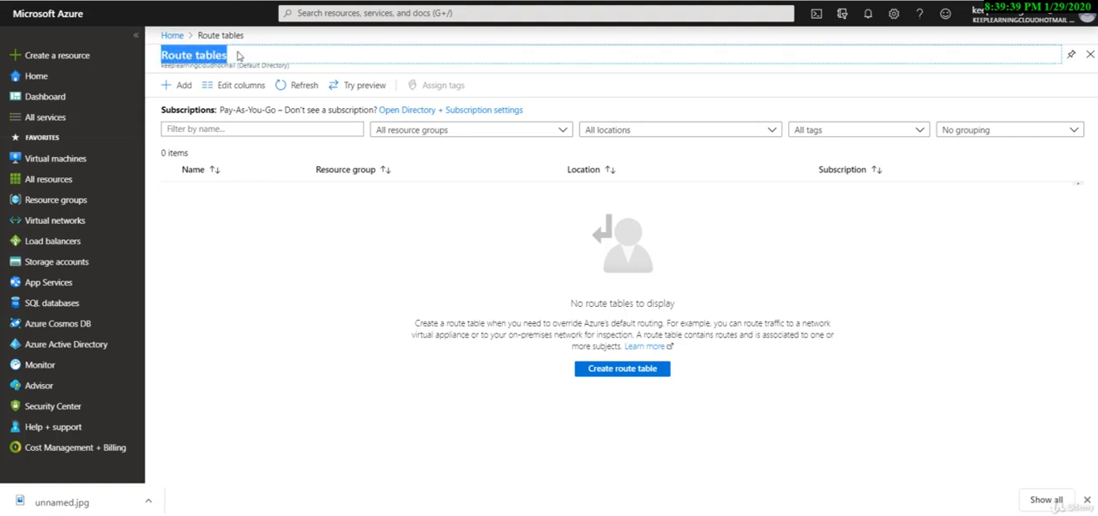
{"action": "left_click", "coordinate": [463, 319]}
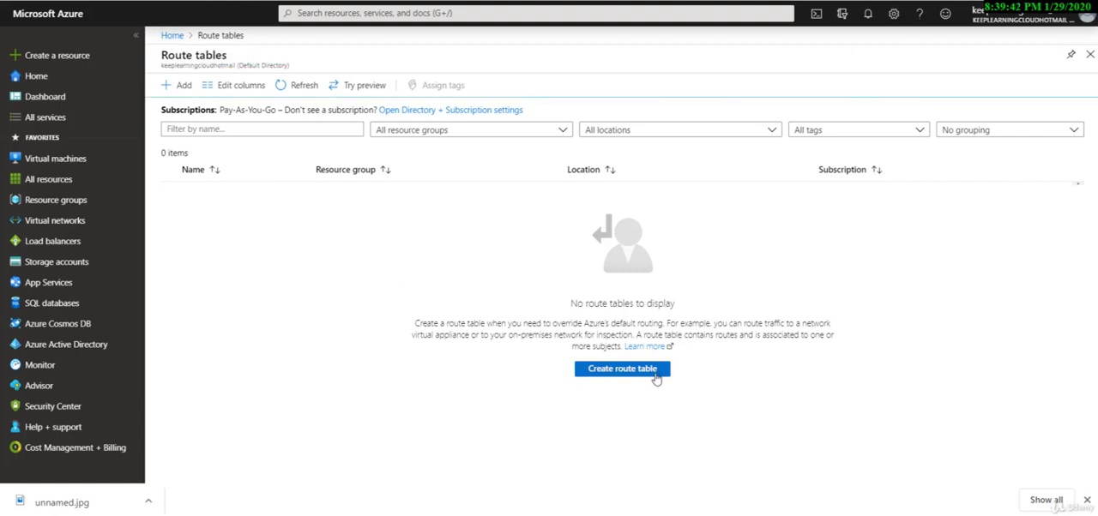
Start creating a route table and name it customroute.
{"action": "left_click", "coordinate": [655, 378]}
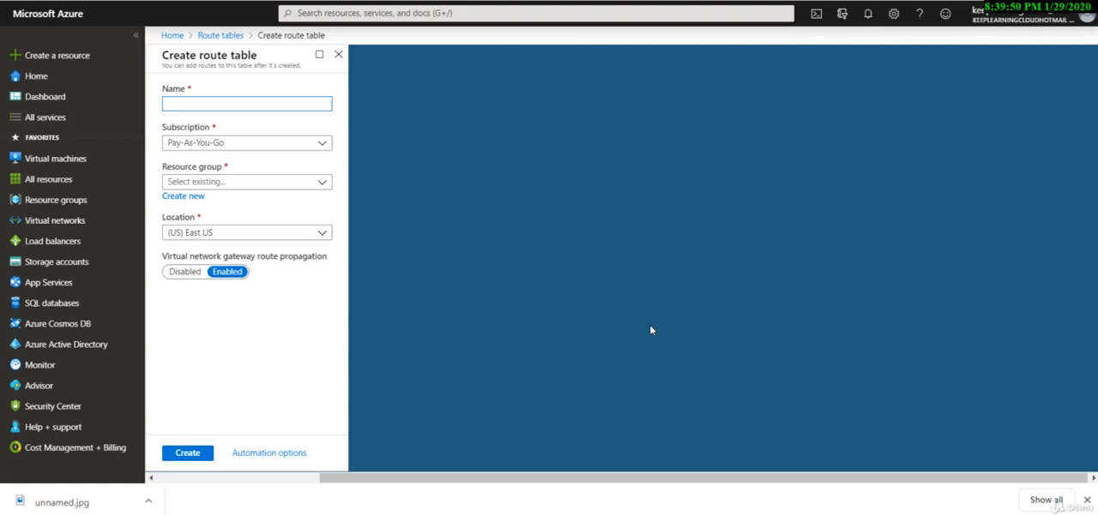
{"action": "type", "text": "customroute"}
{"action": "double_click", "coordinate": [187, 103]}
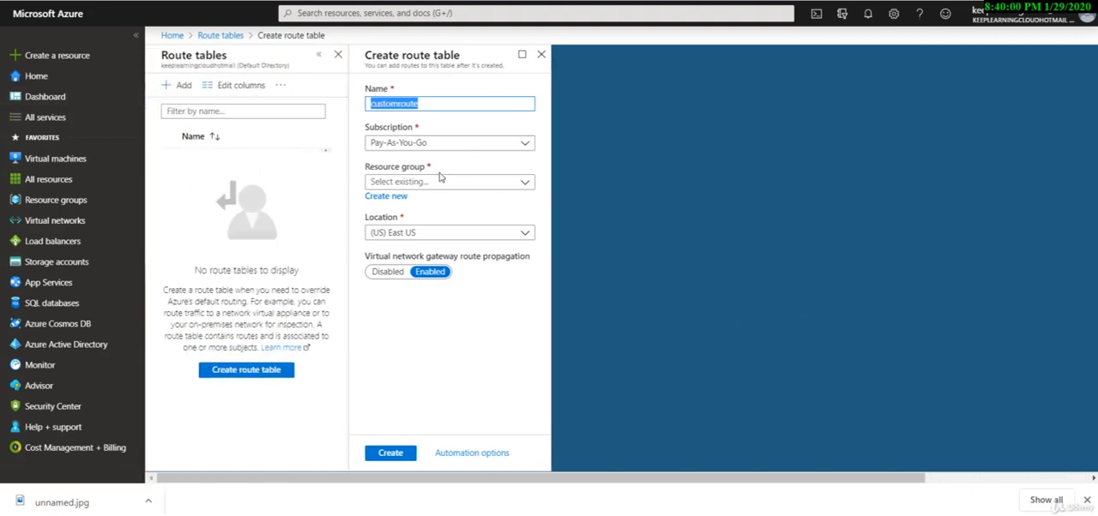
Create the route table in the Mysite resource group and open its list of routes.
{"action": "left_click", "coordinate": [435, 185]}
{"action": "left_click", "coordinate": [412, 244]}
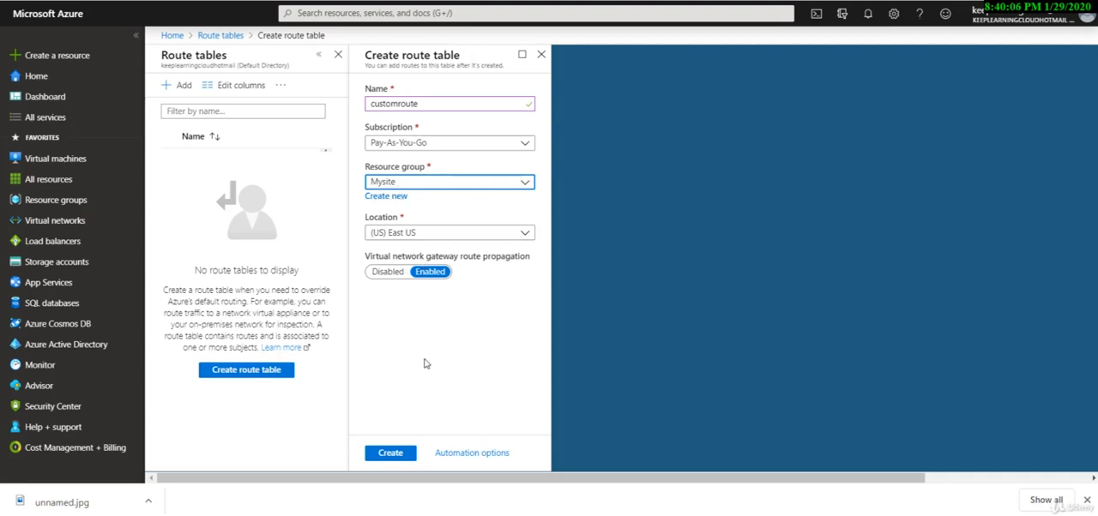
{"action": "left_click", "coordinate": [400, 456]}
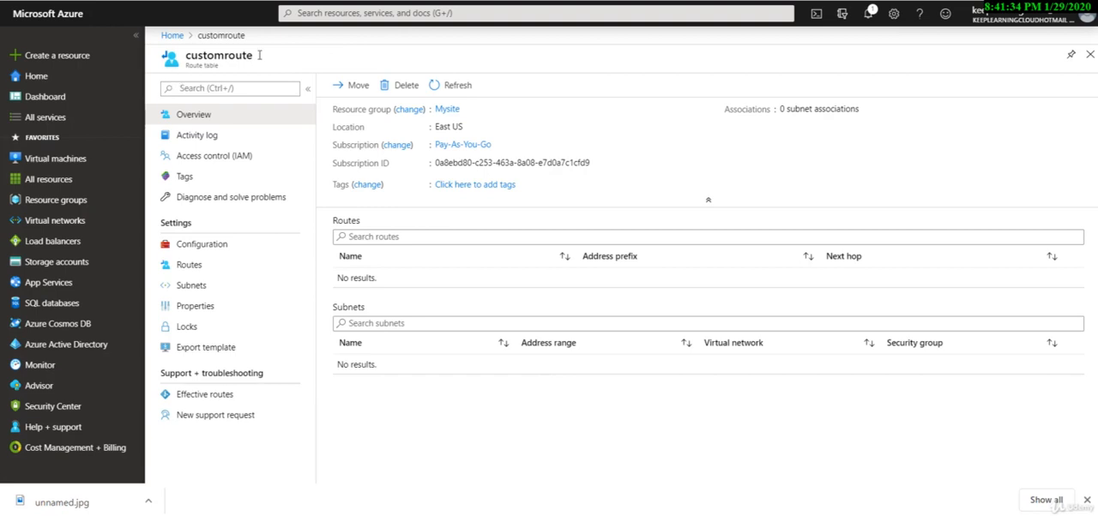
{"action": "left_click", "coordinate": [208, 272]}
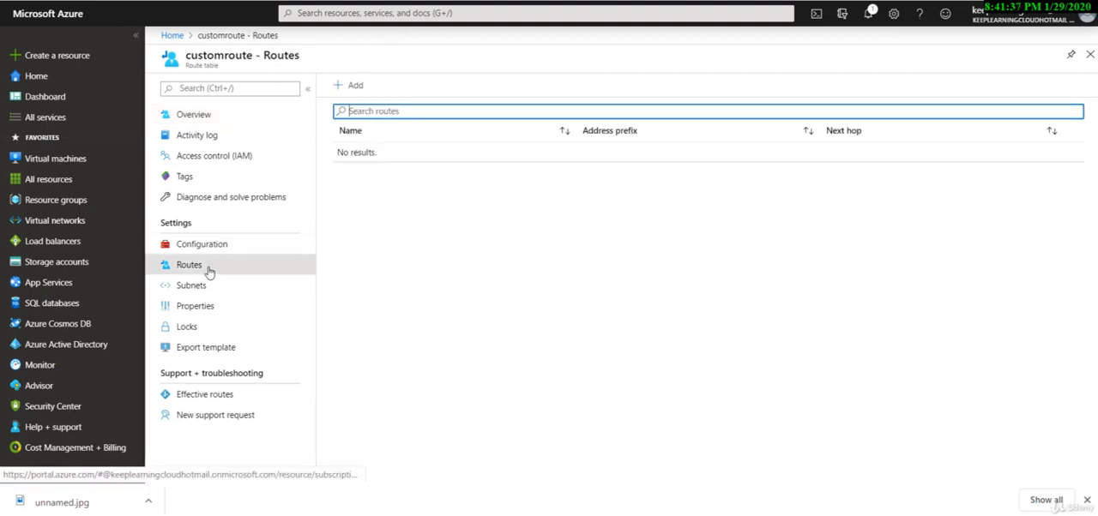
{"action": "left_click", "coordinate": [347, 87]}
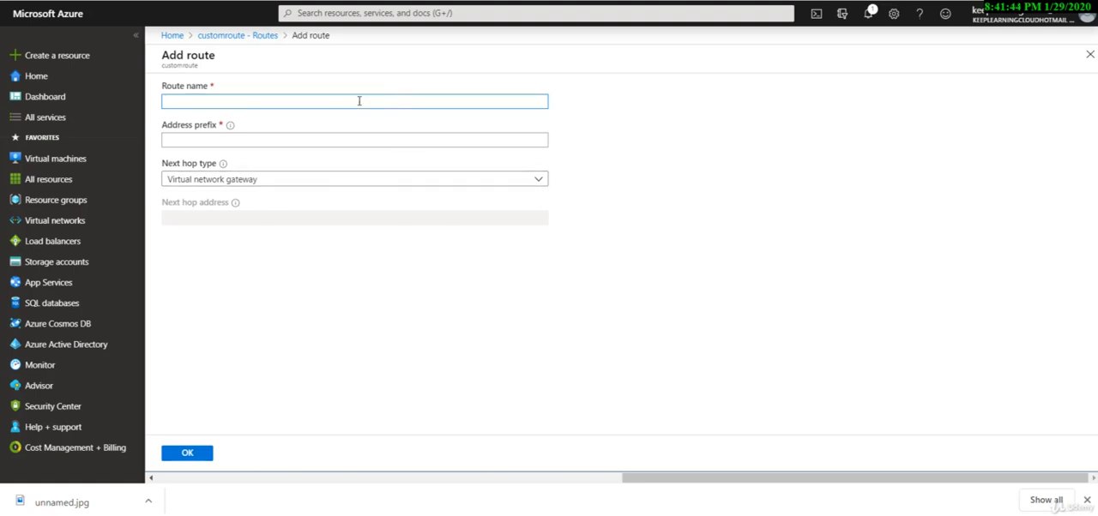
{"action": "type", "text": "route1"}
{"action": "left_click", "coordinate": [270, 145]}
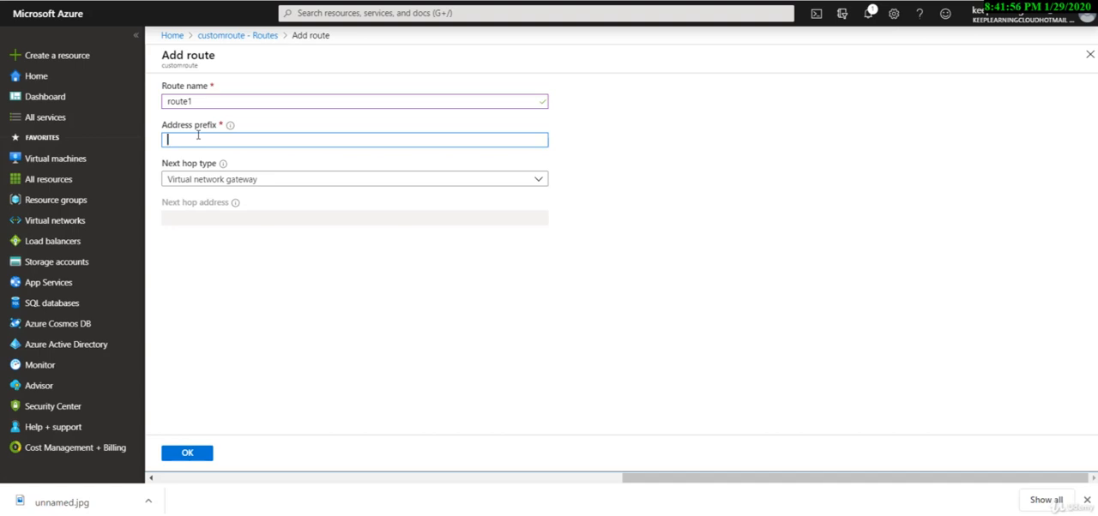
{"action": "type", "text": "192"}
{"action": "type", "text": ".168"}
{"action": "type", "text": ".50."}
{"action": "type", "text": "0/24"}
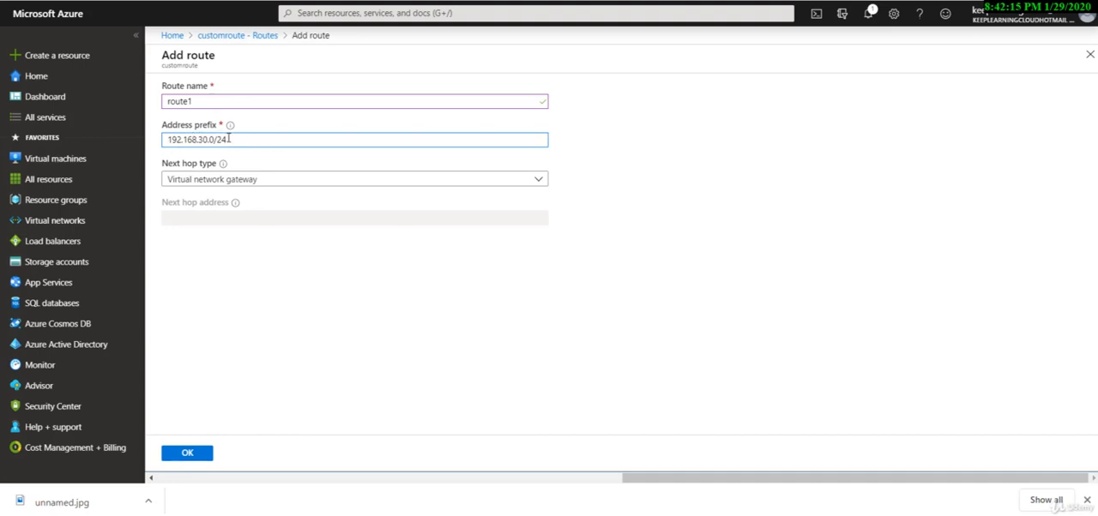
{"action": "left_click", "coordinate": [225, 185]}
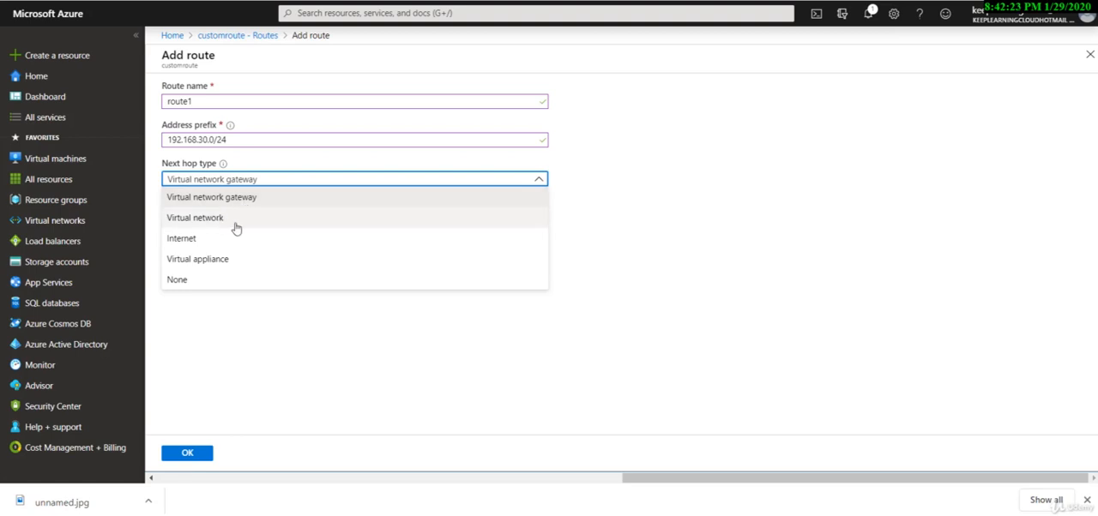
{"action": "left_click", "coordinate": [229, 284]}
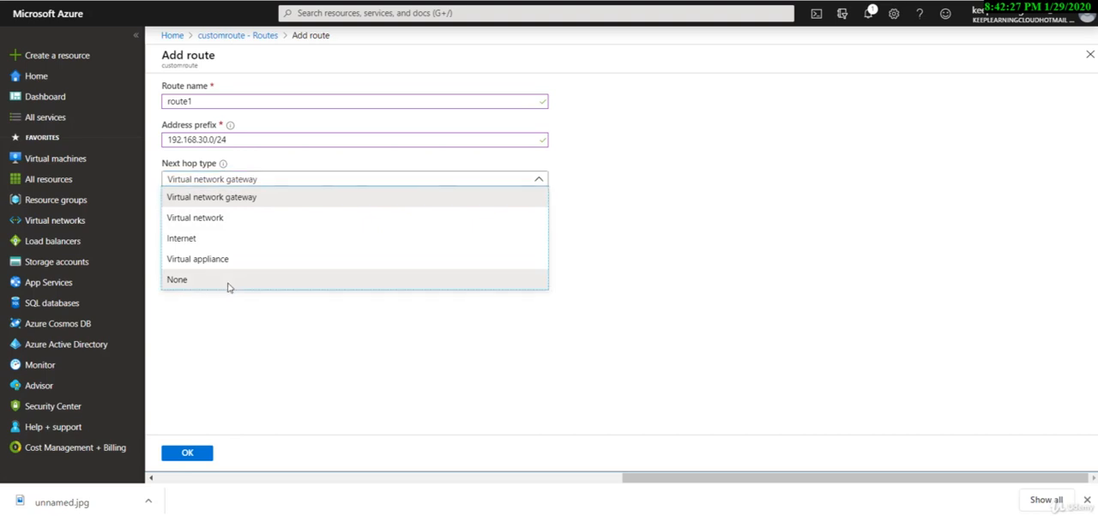
{"action": "left_click", "coordinate": [187, 184]}
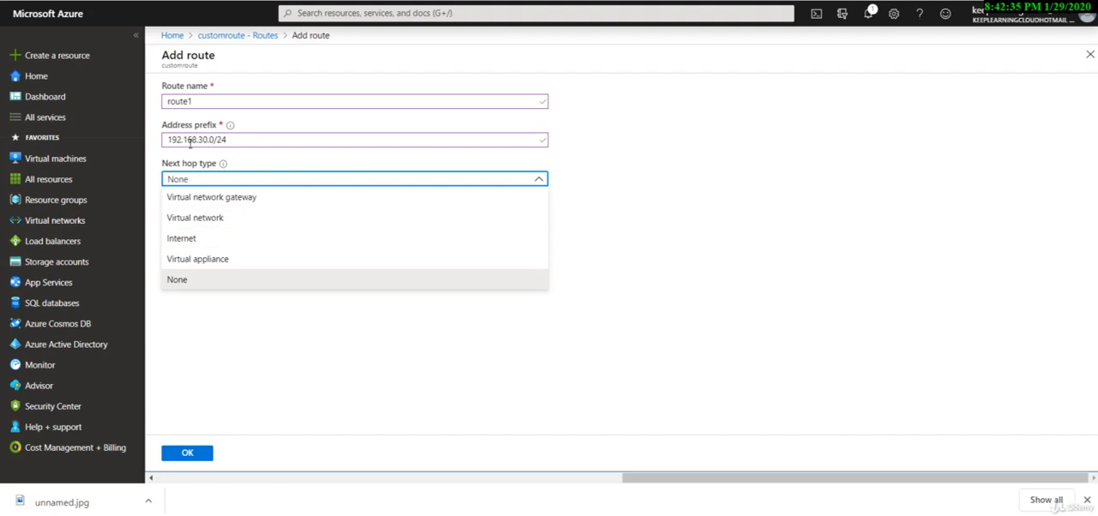
{"action": "left_click", "coordinate": [197, 238]}
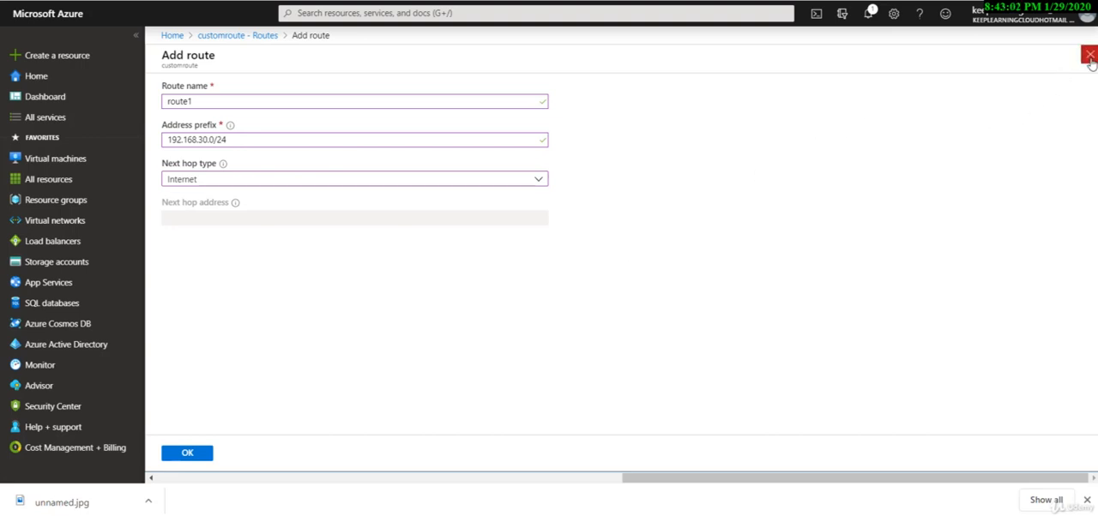
{"action": "left_click", "coordinate": [1090, 55]}
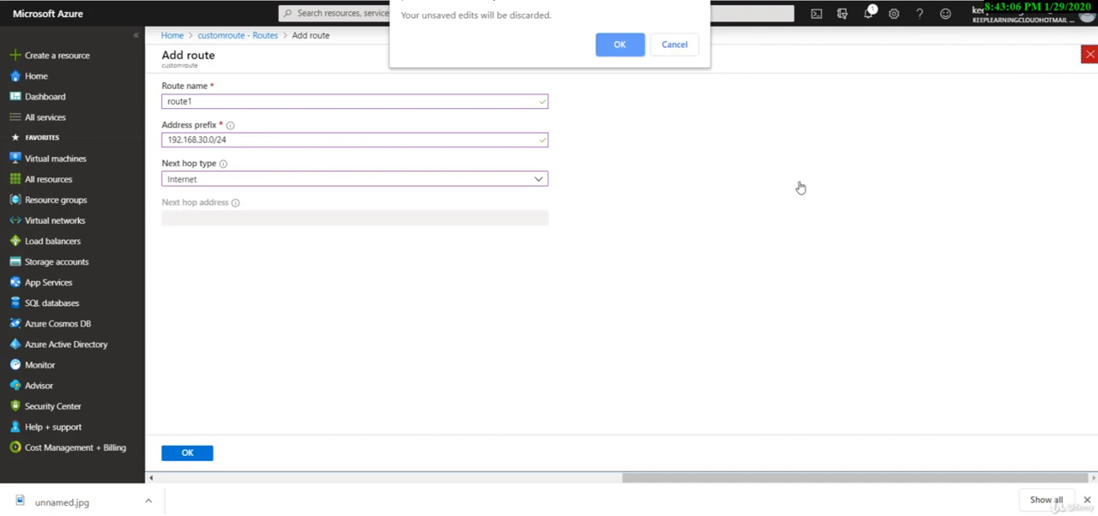
{"action": "left_click", "coordinate": [619, 44]}
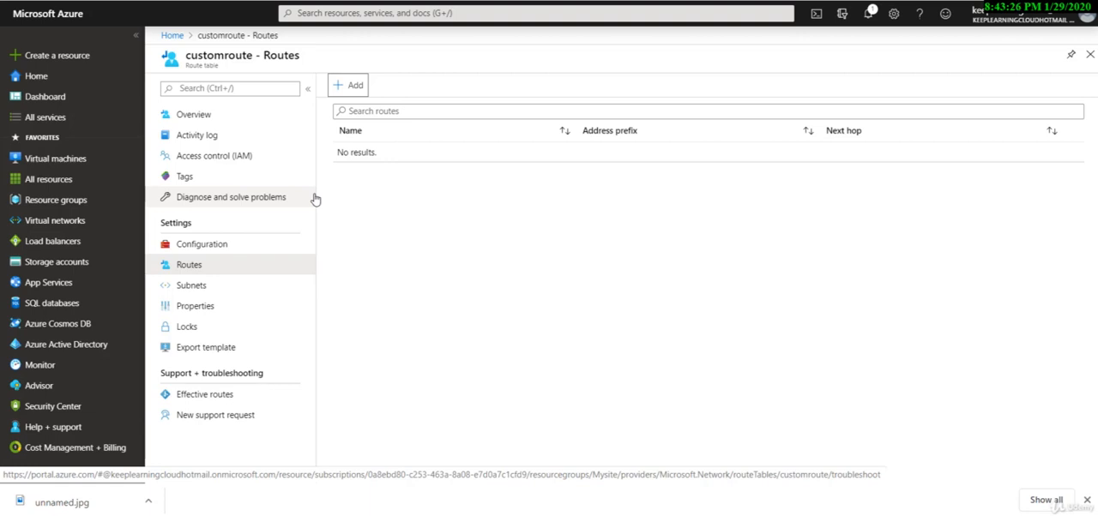
Start a new route in customroute with next hop type Virtual appliance and address prefix 192.168.30.0/24.
{"action": "left_click", "coordinate": [353, 85]}
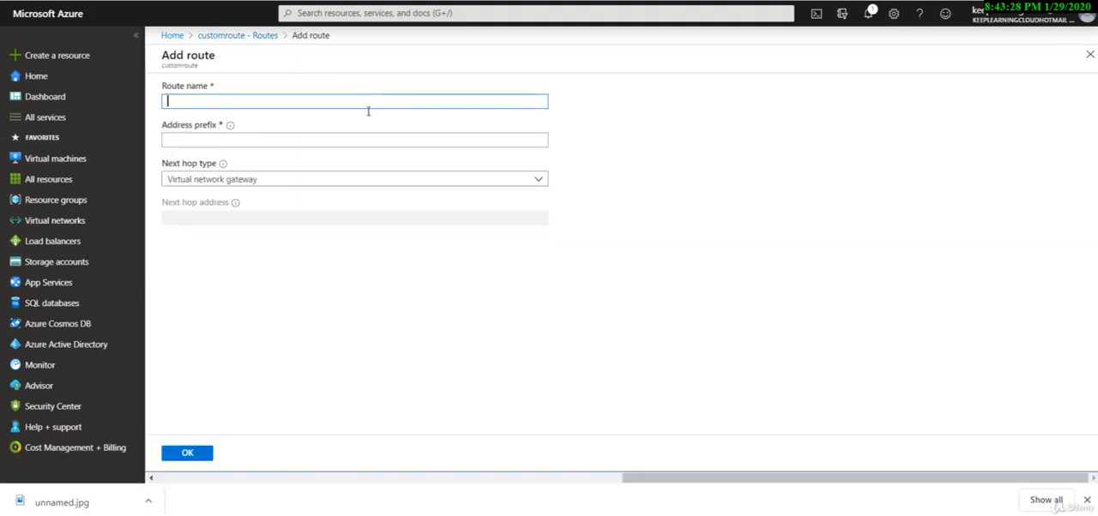
{"action": "left_click", "coordinate": [310, 186]}
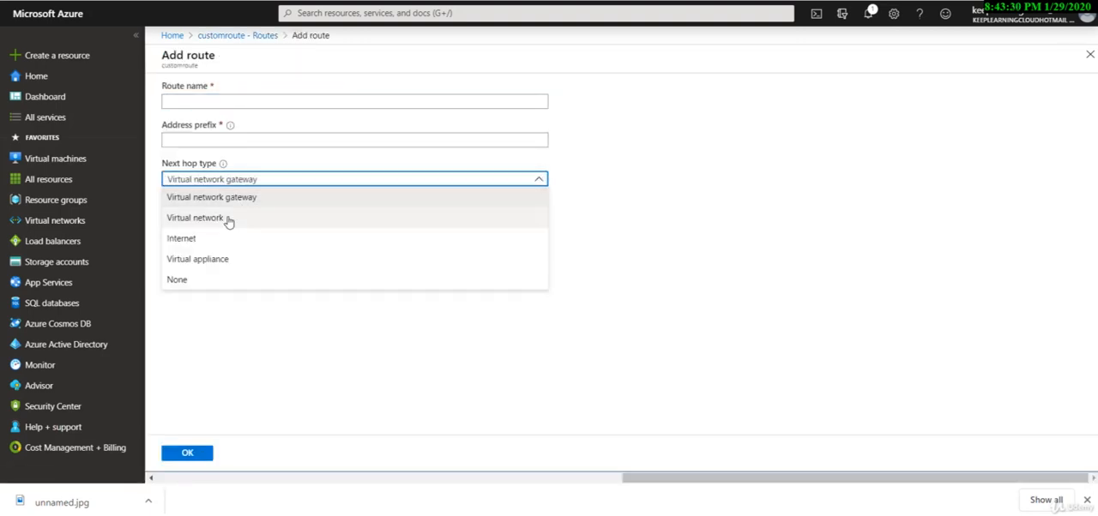
{"action": "left_click", "coordinate": [221, 260]}
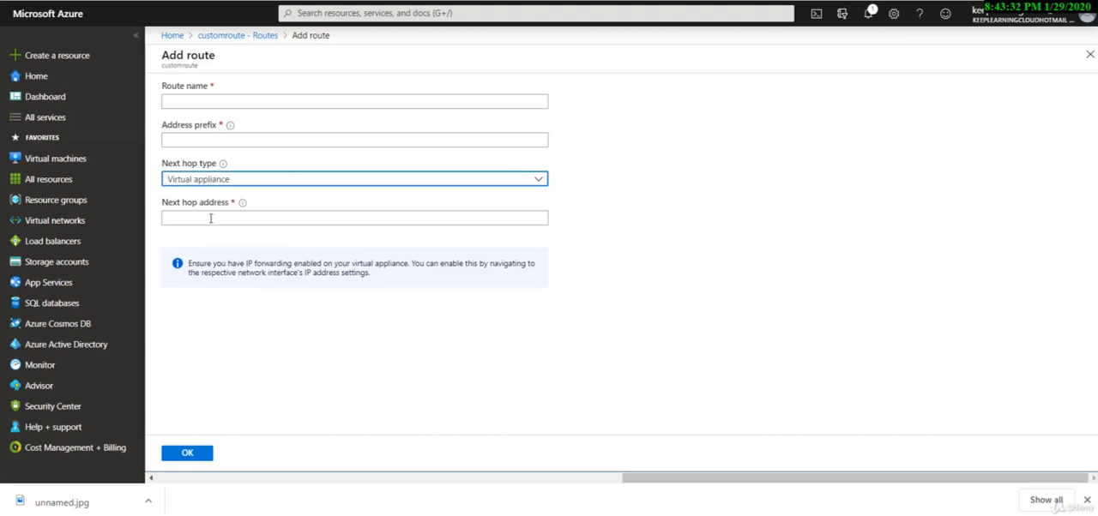
{"action": "left_click", "coordinate": [196, 216]}
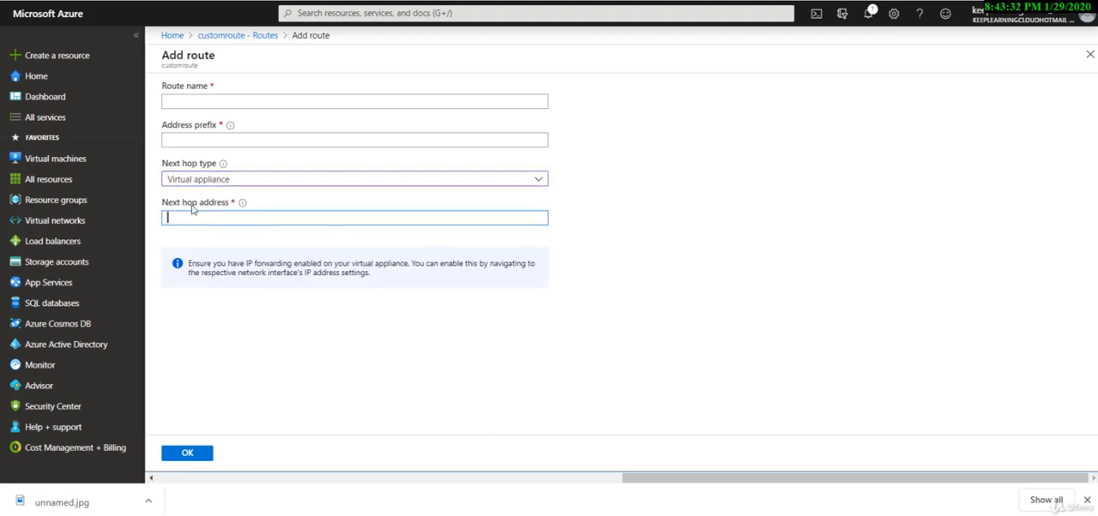
{"action": "left_click", "coordinate": [214, 141]}
{"action": "type", "text": "192.168"}
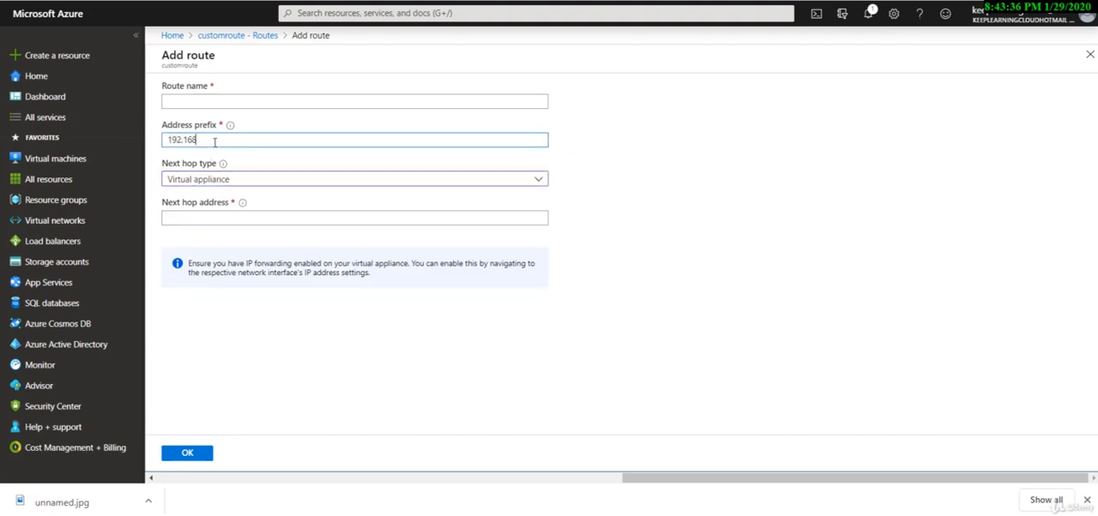
{"action": "type", "text": ".30.0"}
{"action": "type", "text": "/24"}
Set the new route's next hop address to 192.168.30.20.
{"action": "left_click", "coordinate": [207, 219]}
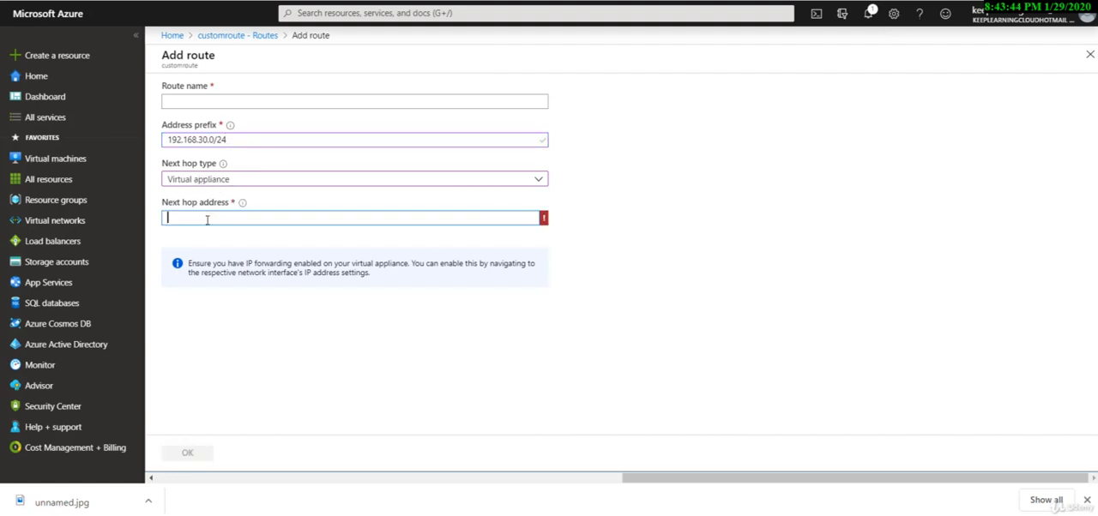
{"action": "type", "text": "192.168.30.20"}
{"action": "left_click", "coordinate": [304, 261]}
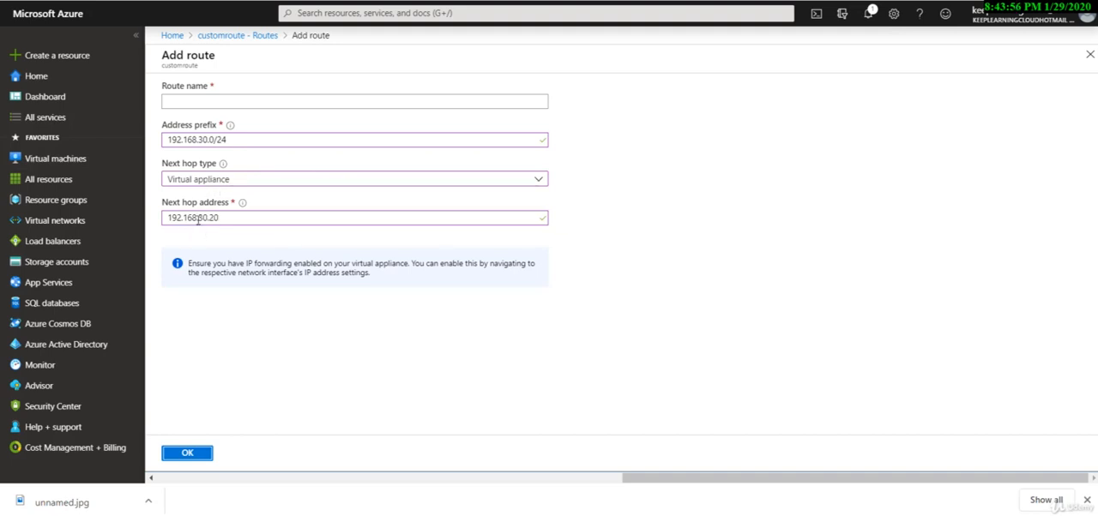
{"action": "left_click", "coordinate": [238, 144]}
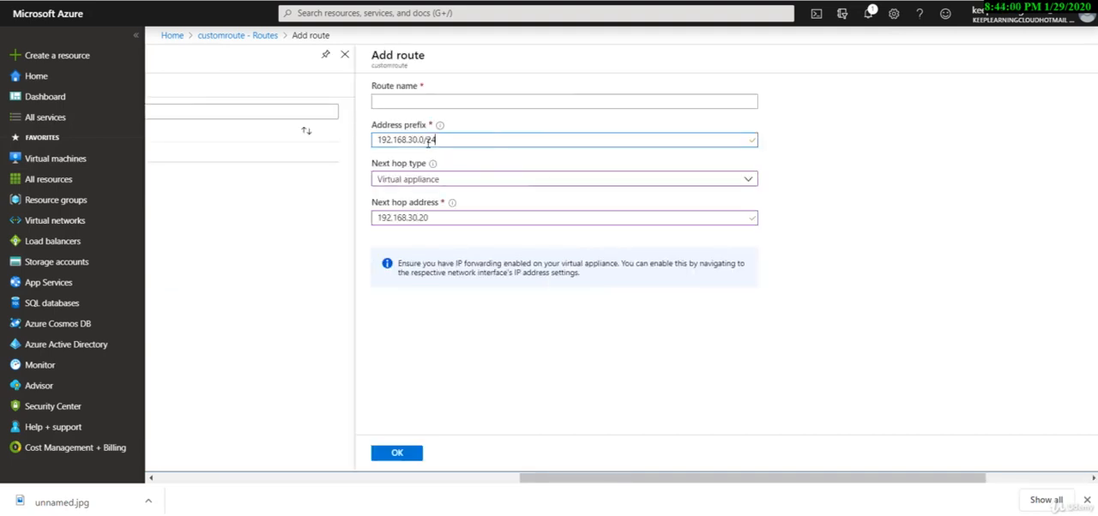
{"action": "left_click_drag", "start_coordinate": [437, 142], "coordinate": [378, 145]}
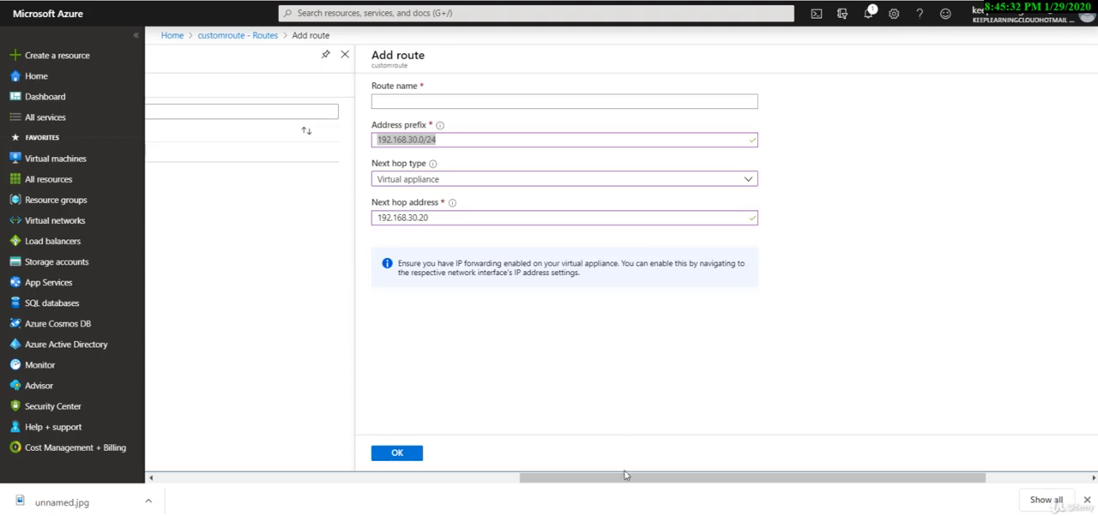
{"action": "left_click_drag", "start_coordinate": [627, 478], "coordinate": [586, 480]}
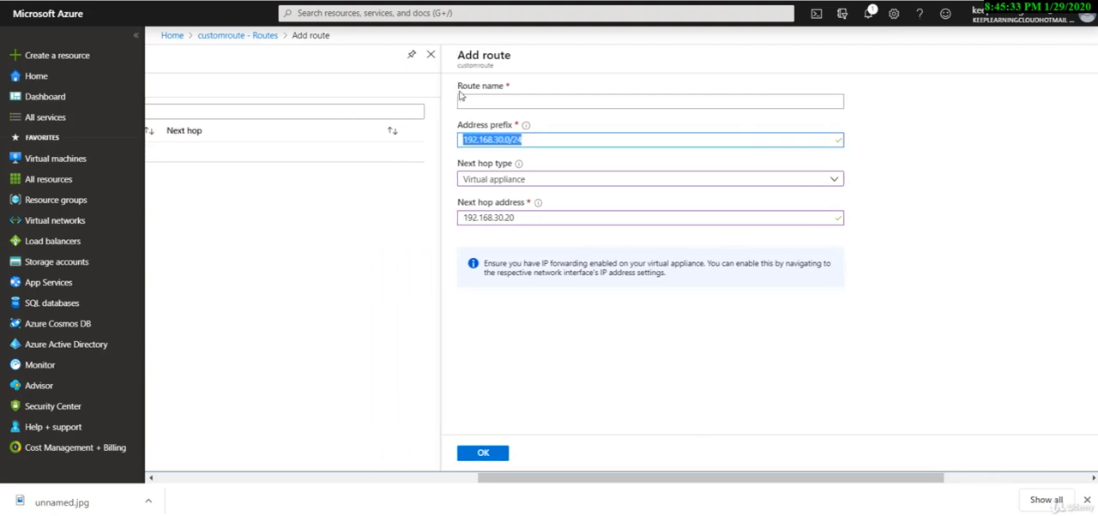
Name the route route2 and add it to the route table.
{"action": "left_click", "coordinate": [487, 100]}
{"action": "type", "text": "route2"}
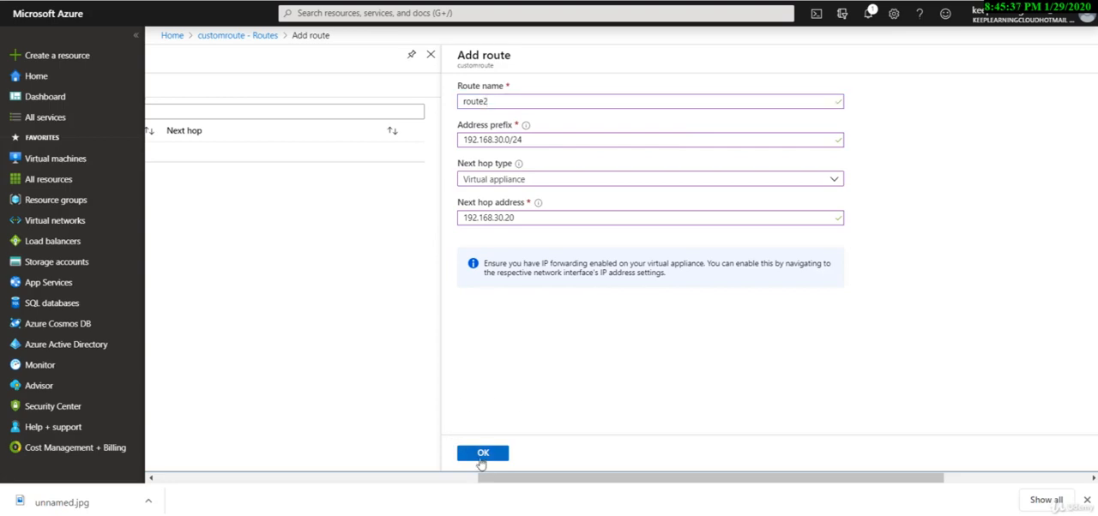
{"action": "left_click", "coordinate": [480, 457]}
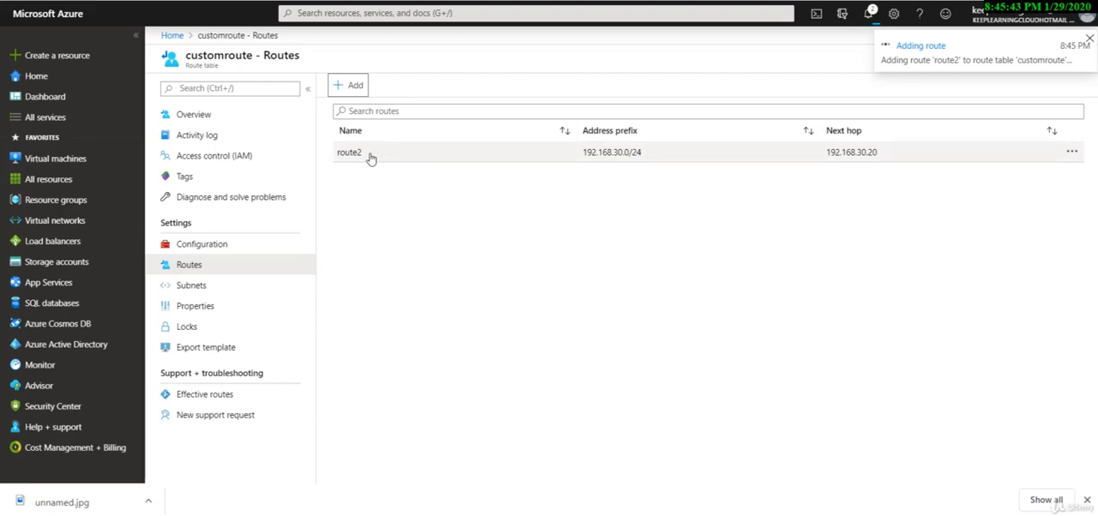
Associate the default subnet of the Mysite-vnet virtual network with the customroute route table and save the subnet.
{"action": "left_click", "coordinate": [360, 1]}
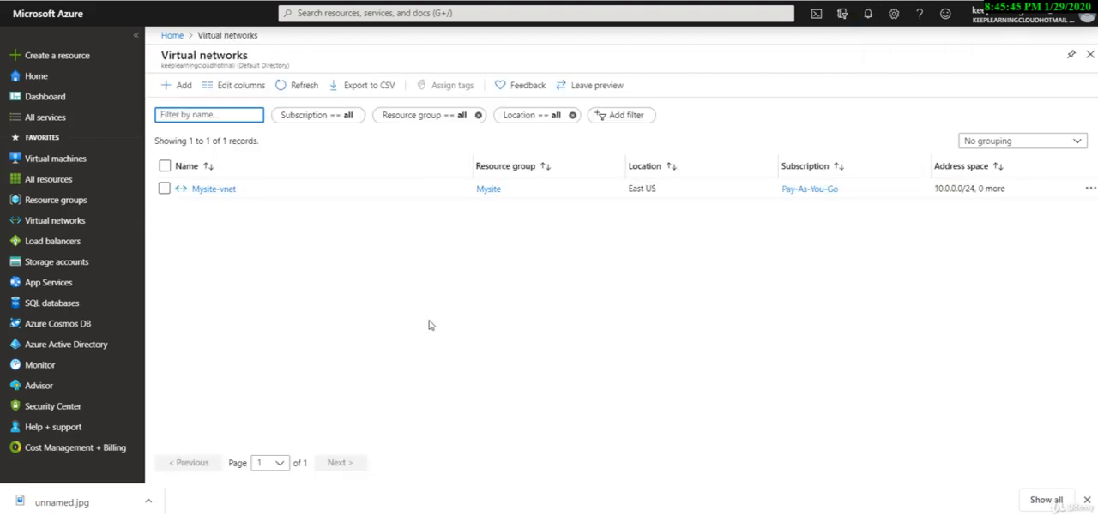
{"action": "left_click", "coordinate": [217, 193]}
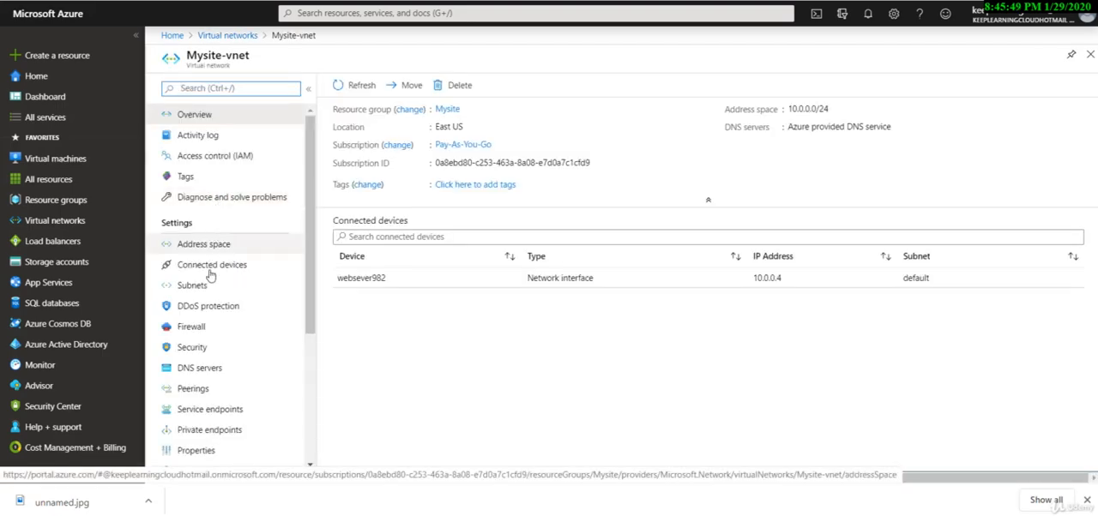
{"action": "left_click", "coordinate": [208, 287]}
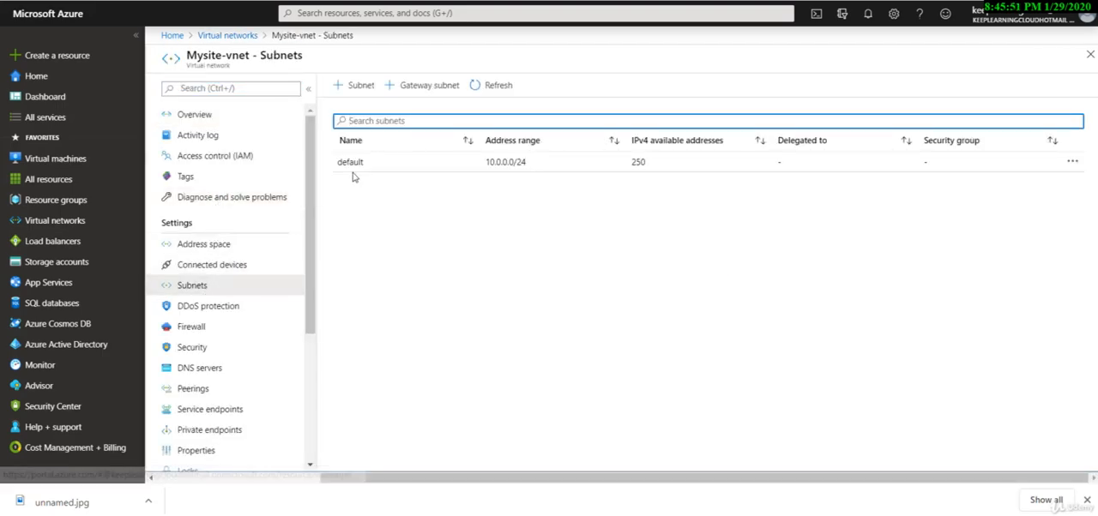
{"action": "left_click", "coordinate": [358, 167]}
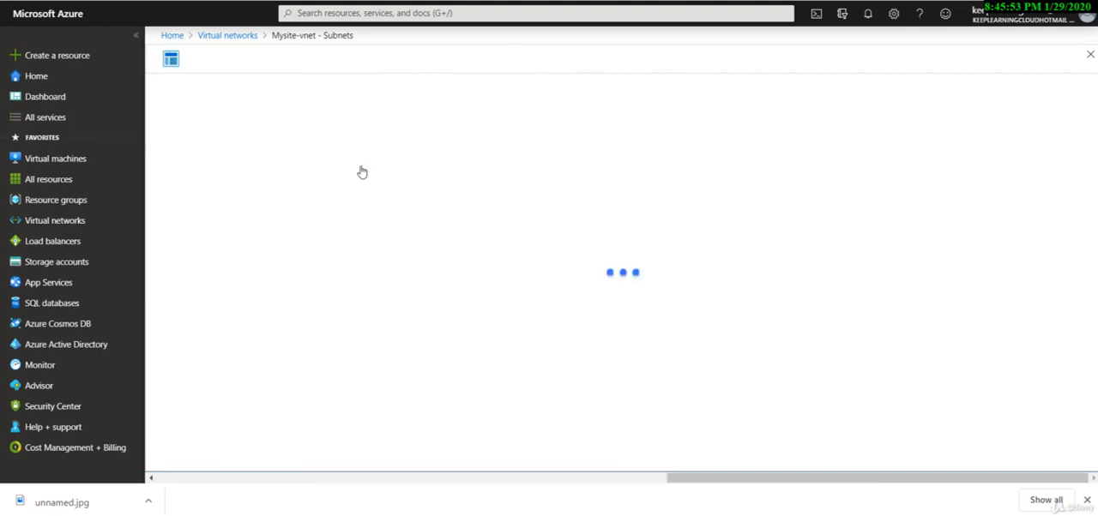
{"action": "left_click", "coordinate": [320, 279]}
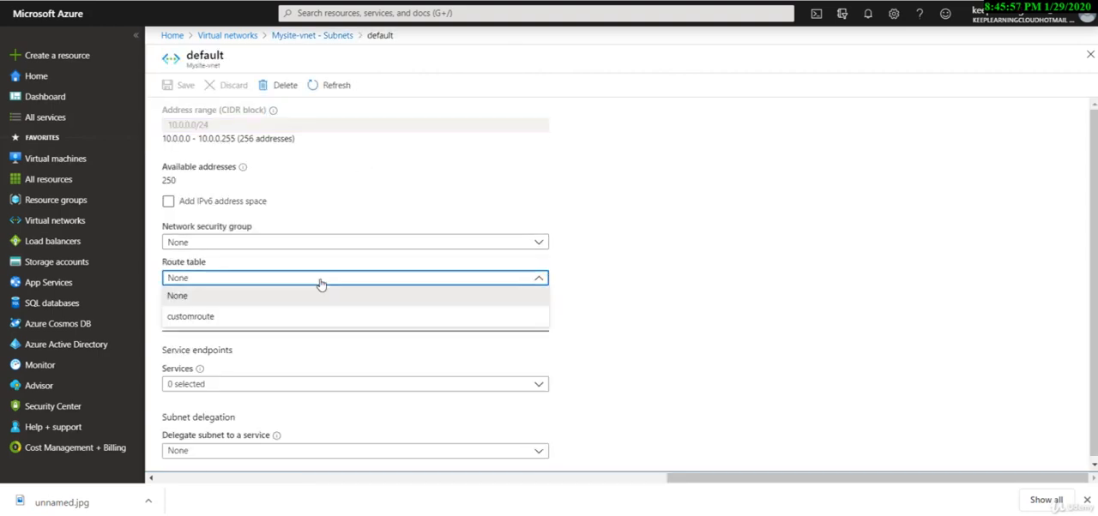
{"action": "left_click", "coordinate": [233, 323]}
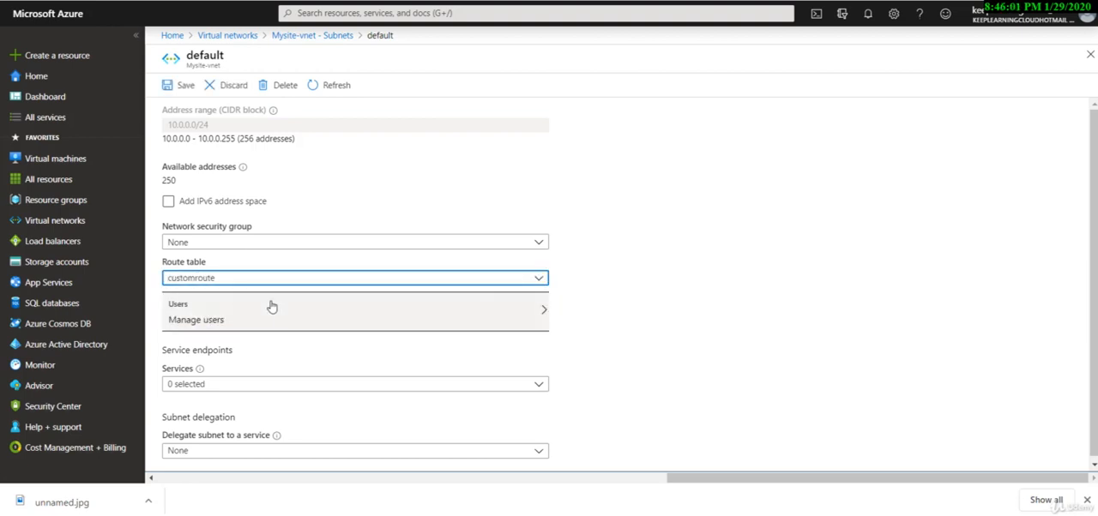
{"action": "left_click", "coordinate": [178, 85]}
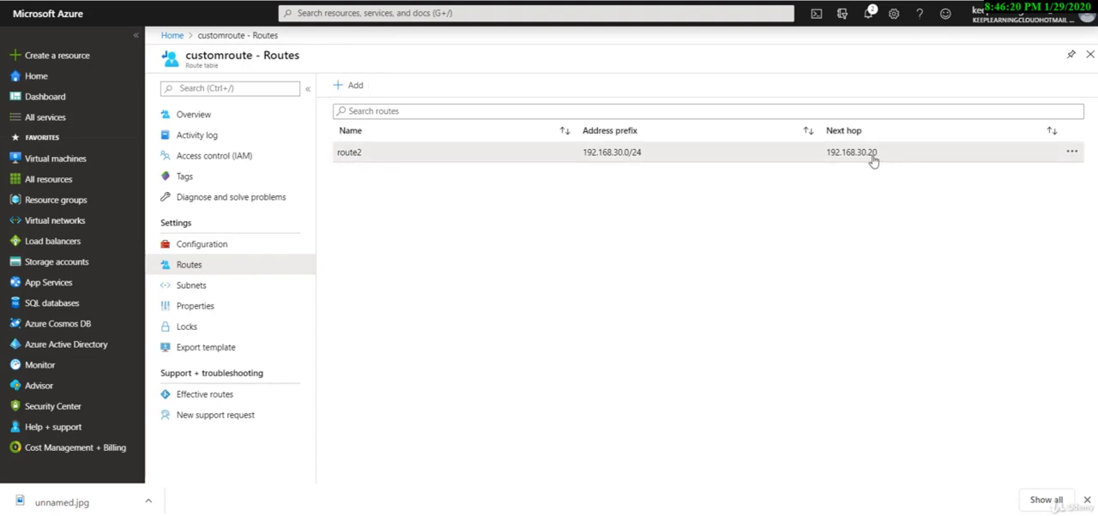
{"action": "left_click_drag", "start_coordinate": [875, 153], "coordinate": [823, 175]}
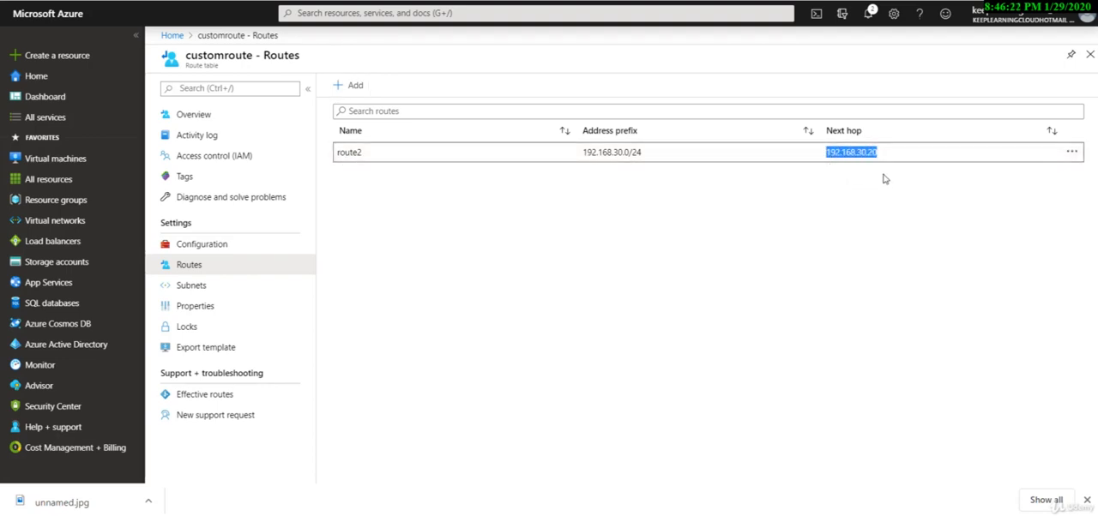